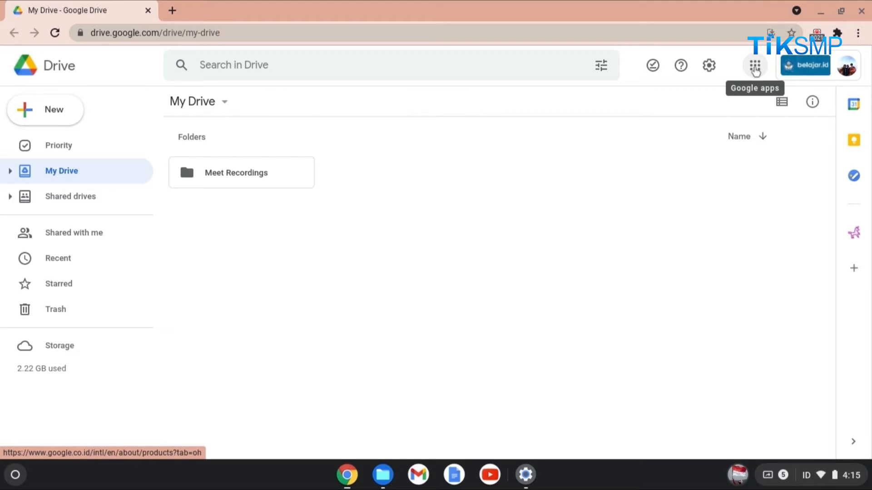
# Step: Create a blank Google Docs document and title it "Latihan"
pyautogui.click(755, 68)
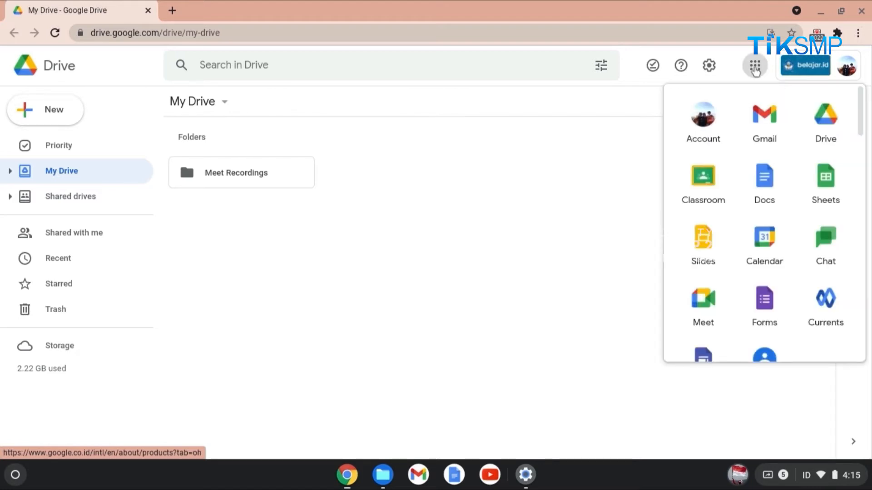
pyautogui.click(758, 184)
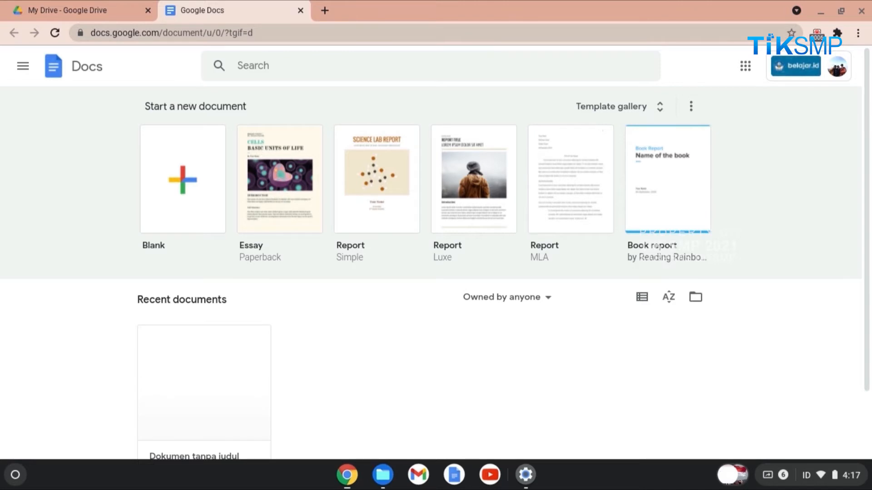
pyautogui.click(154, 193)
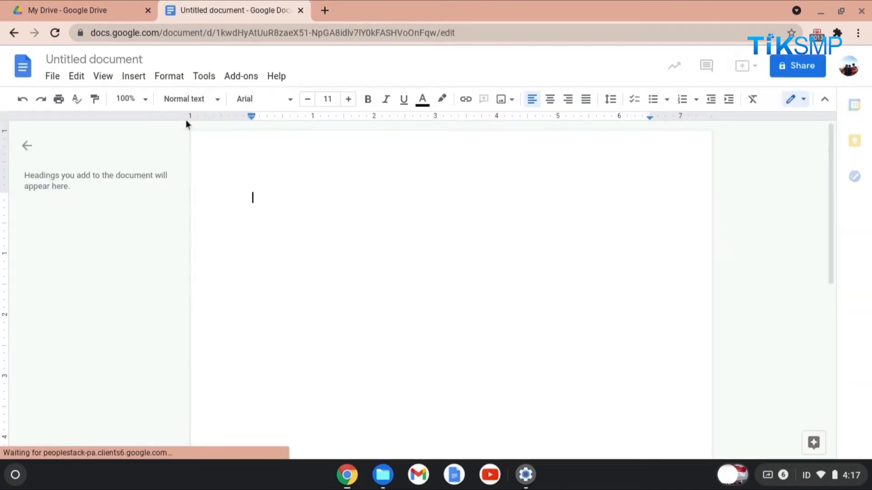
pyautogui.click(96, 59)
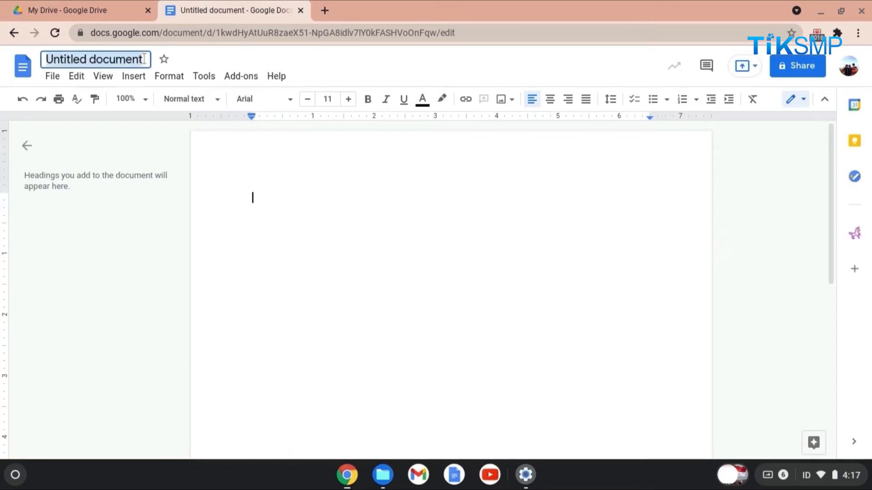
pyautogui.write('Latihan')
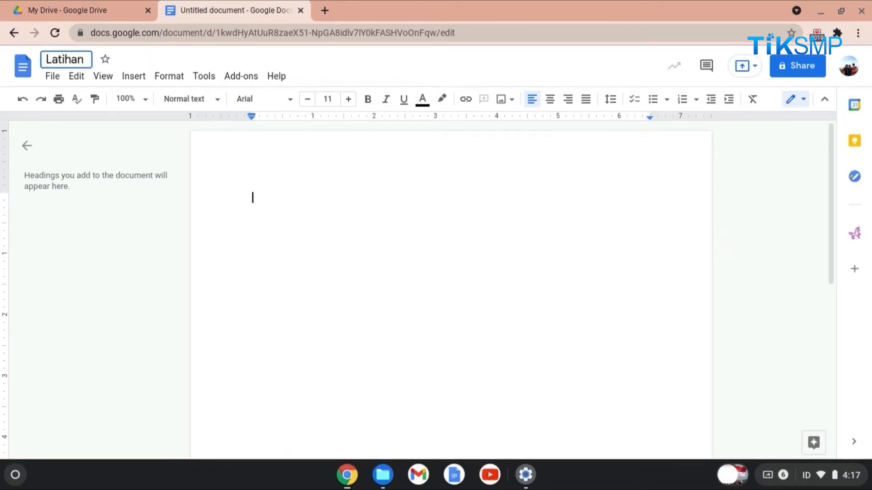
# Step: Write five lines of text in the document, from "Merah putih teruslah kau bersinar" to "Semua pahlawan-pahlawanku"
pyautogui.click(277, 198)
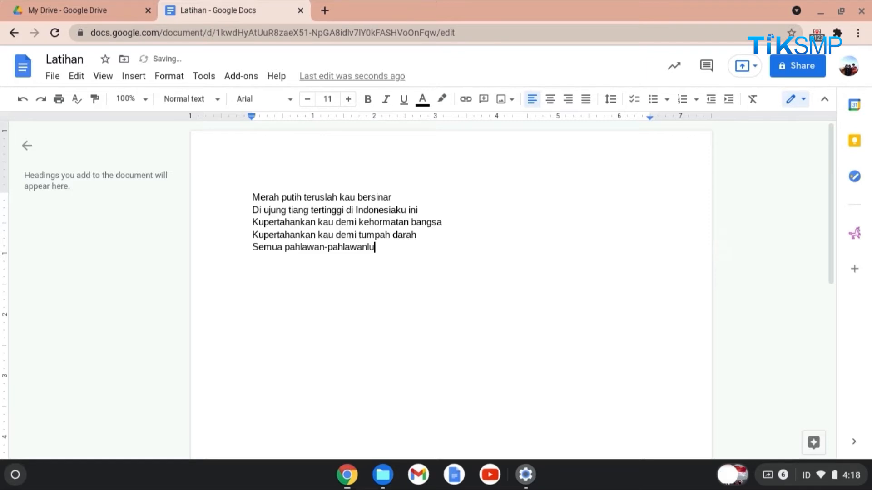
pyautogui.press('BackSpace')
pyautogui.press('BackSpace')
pyautogui.write('ku')
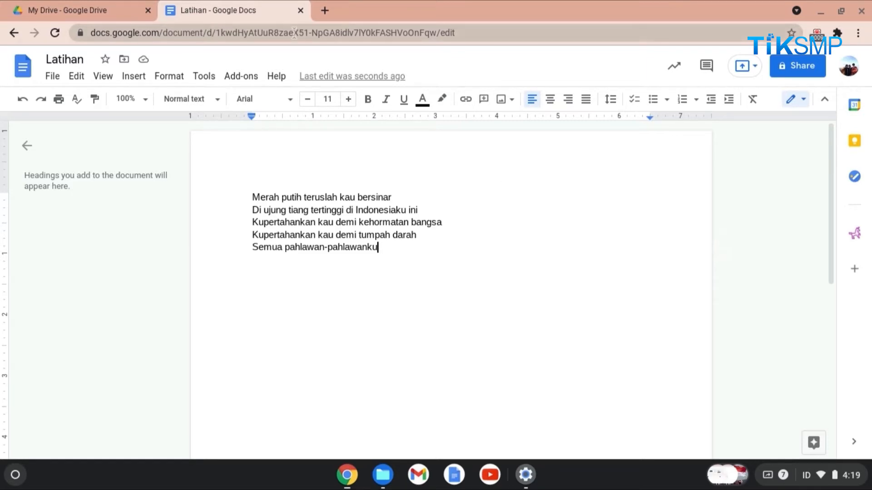
# Step: Close the document and rename the file Latihan in My Drive as "Indonesia"
pyautogui.click(300, 12)
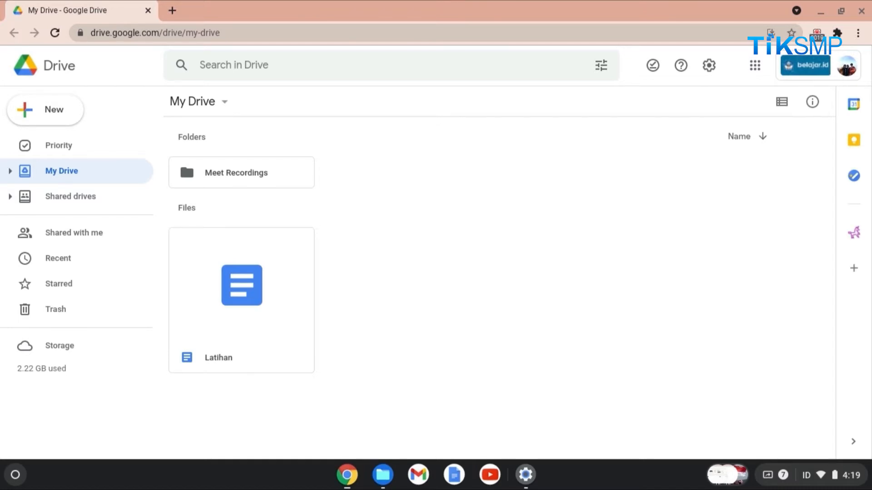
pyautogui.click(254, 328)
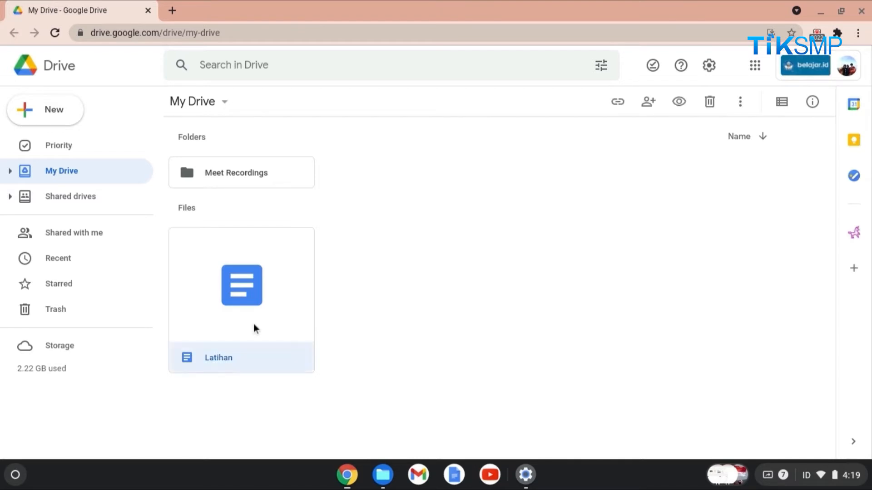
pyautogui.rightClick(255, 328)
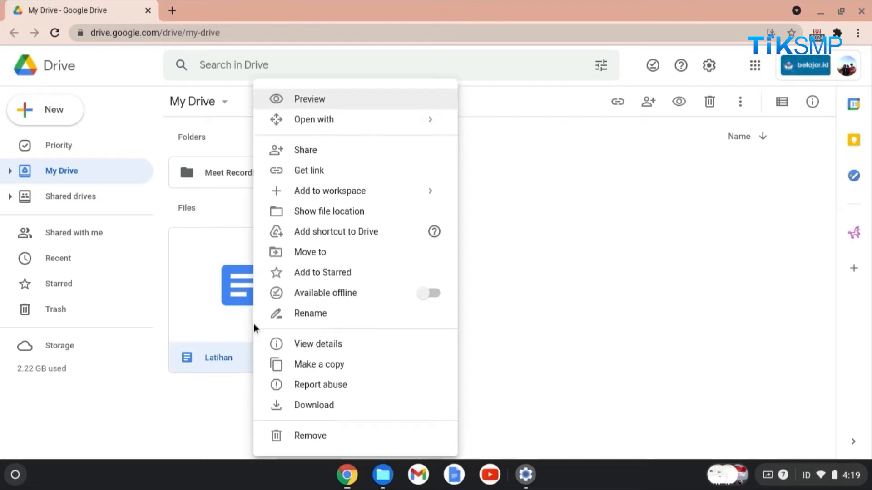
pyautogui.click(350, 317)
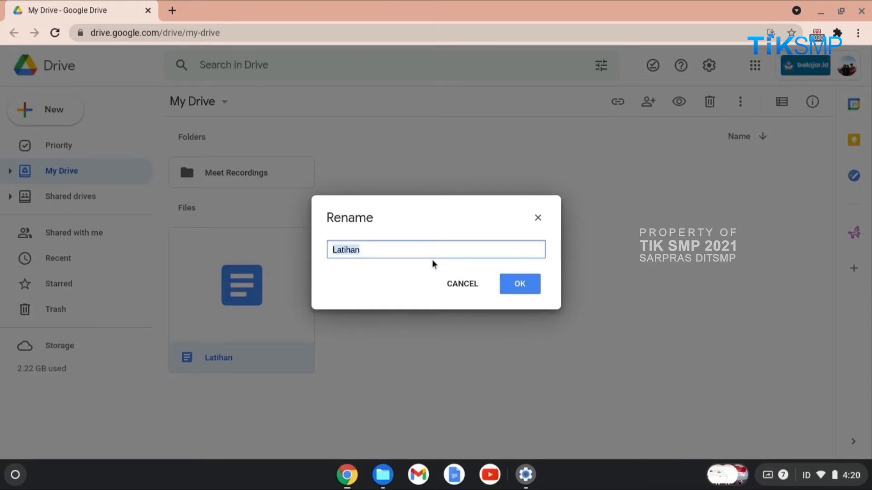
pyautogui.write('Indonesia')
pyautogui.click(529, 286)
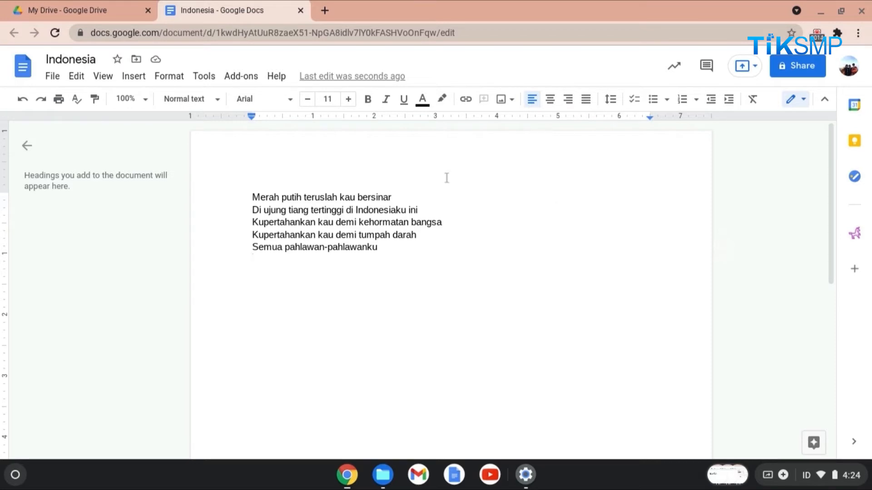
# Step: Insert a table with four columns and three rows below the text in the Indonesia document
pyautogui.click(146, 81)
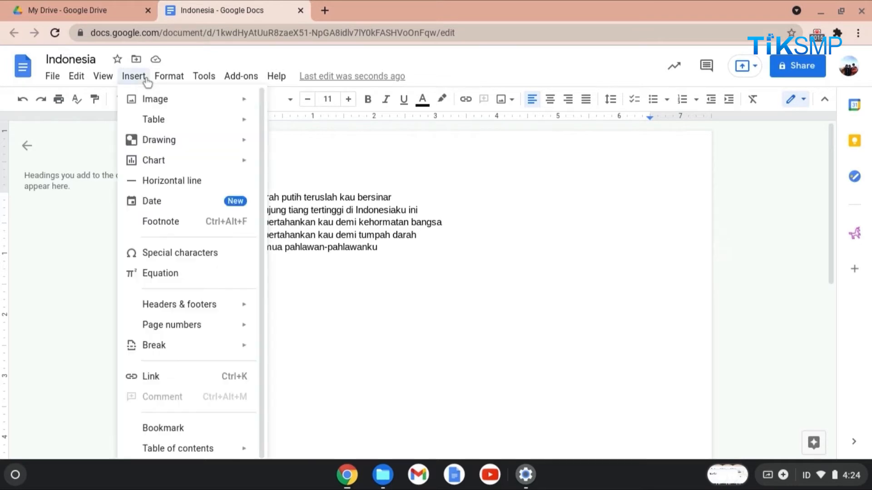
pyautogui.moveTo(157, 121)
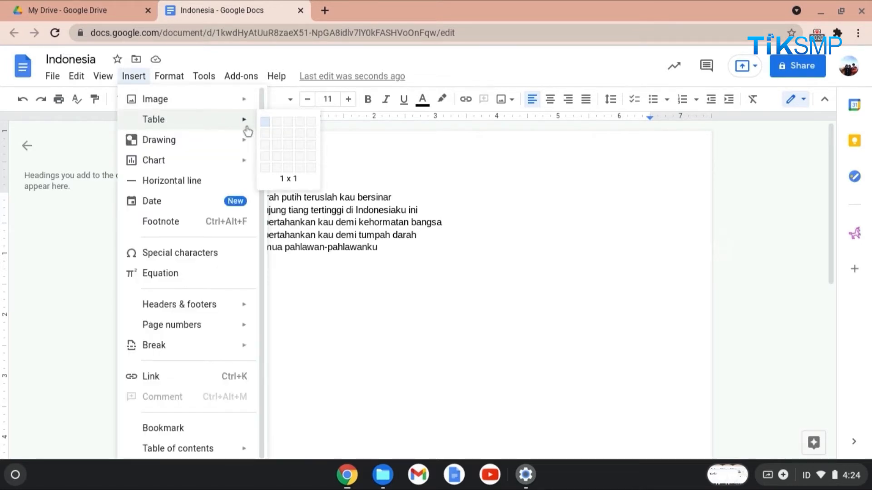
pyautogui.click(304, 146)
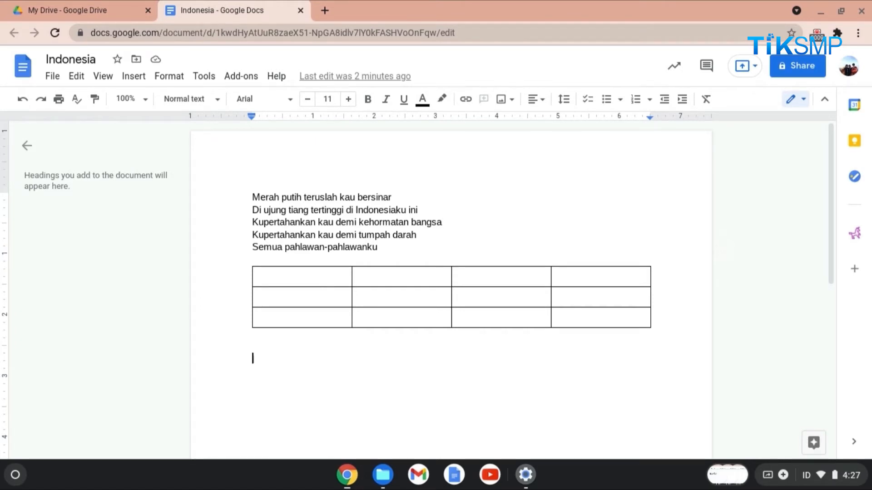
# Step: Insert the image "bendera Indonesia.jpeg" from the computer below the table
pyautogui.click(133, 76)
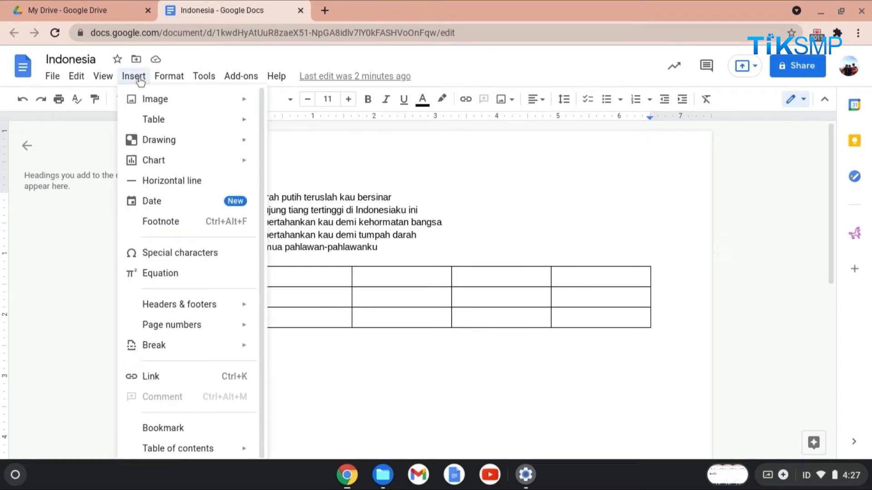
pyautogui.moveTo(140, 100)
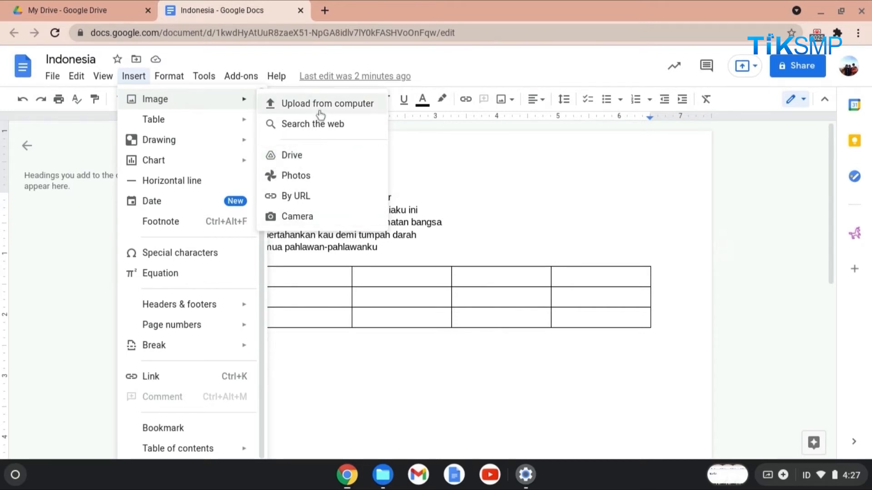
pyautogui.click(320, 107)
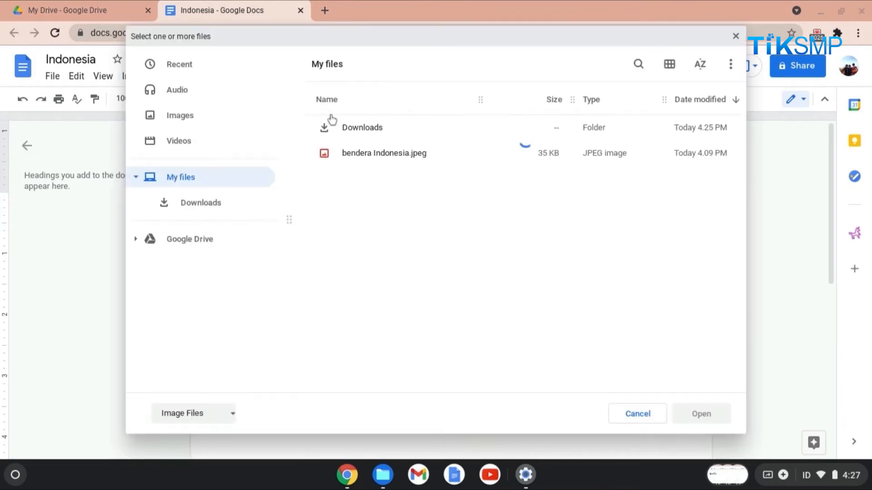
pyautogui.doubleClick(356, 153)
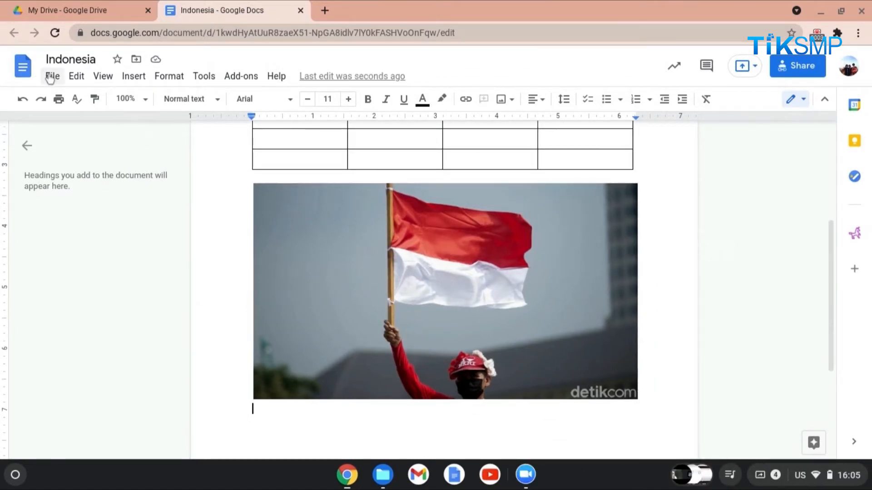
# Step: Set the paper size of the whole document to A4 (8.27" x 11.69") in the page setup
pyautogui.click(52, 76)
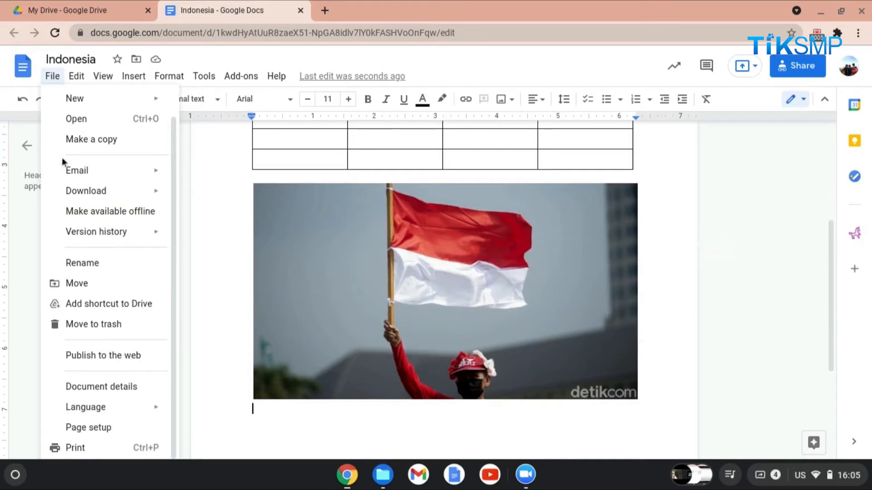
pyautogui.click(86, 429)
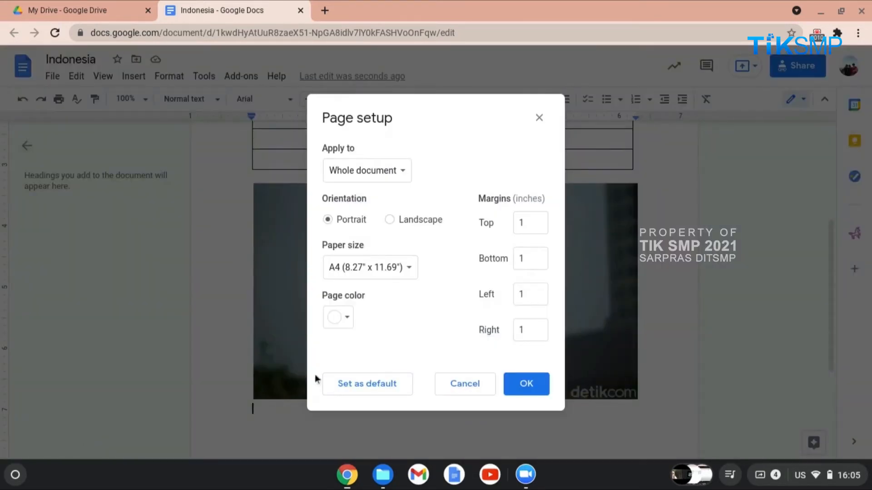
pyautogui.click(408, 280)
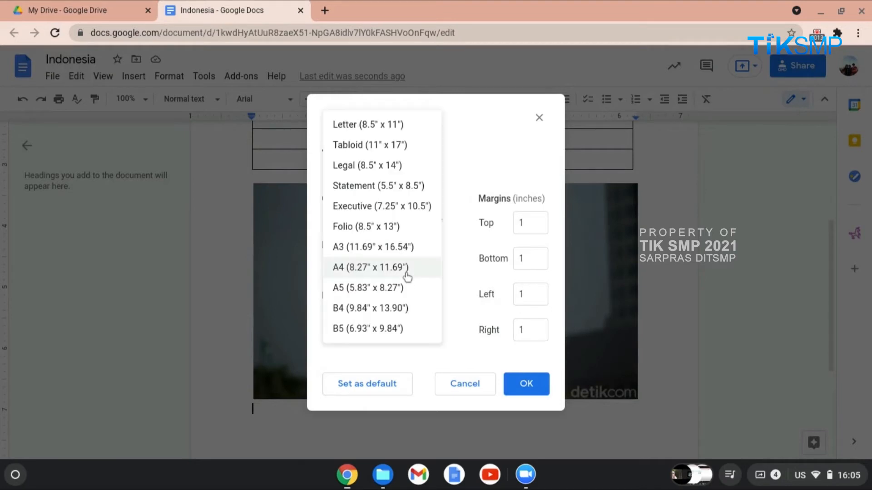
pyautogui.click(405, 274)
pyautogui.click(527, 383)
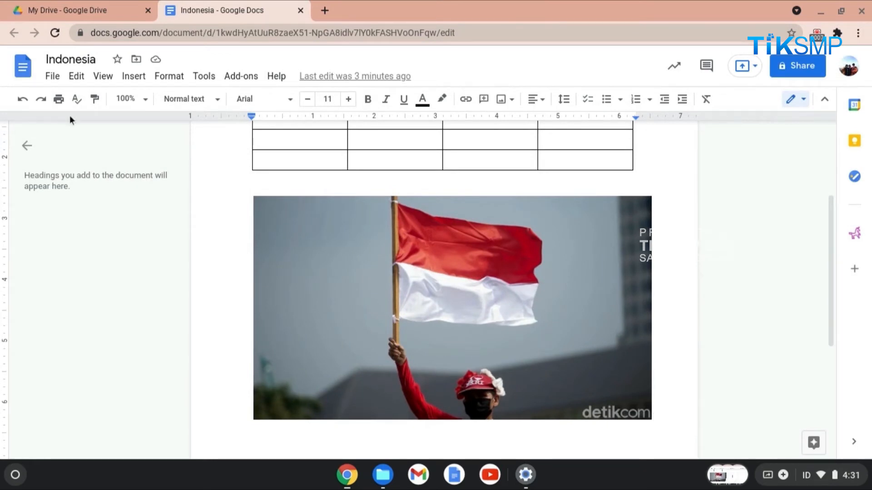
# Step: Make a copy of the document in My Drive named "Tanah Airku"
pyautogui.click(53, 77)
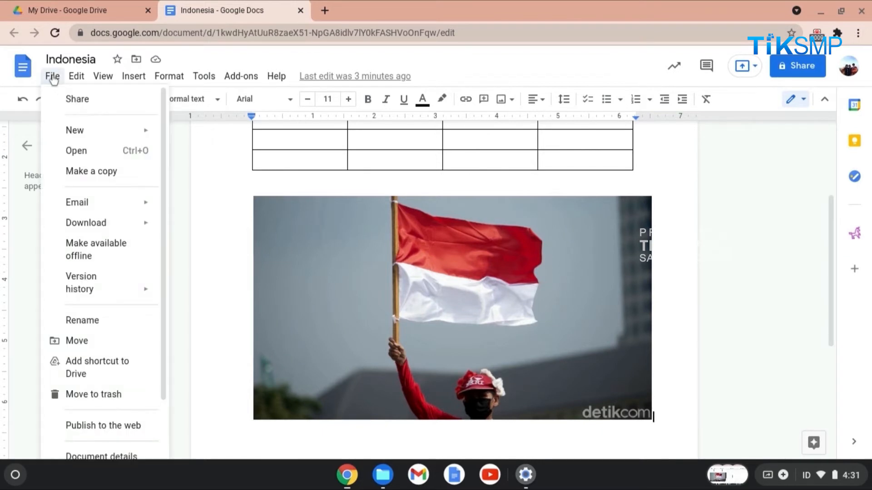
pyautogui.click(71, 173)
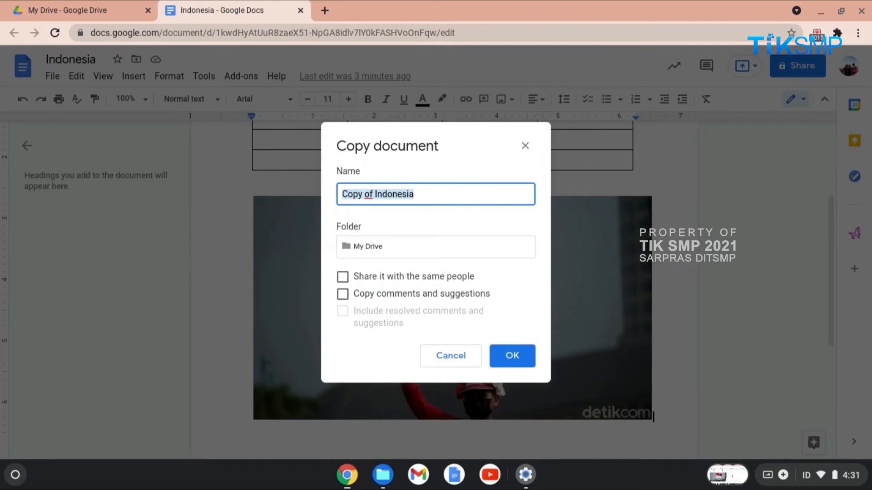
pyautogui.write('Tanah Airku')
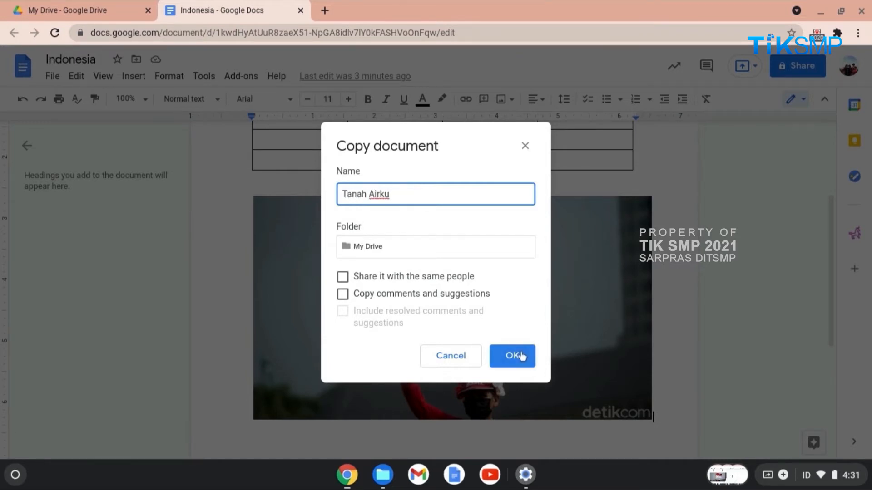
pyautogui.click(520, 356)
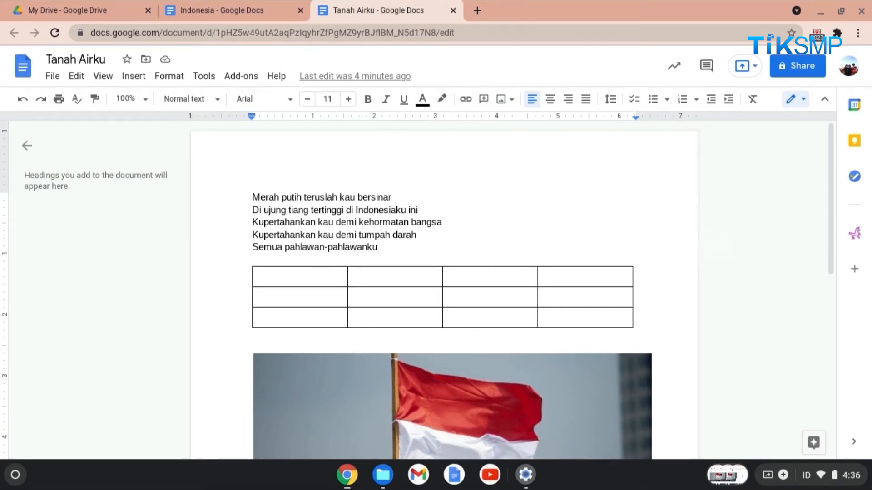
# Step: Create an English translated copy of the Tanah Airku document under the suggested title
pyautogui.click(205, 76)
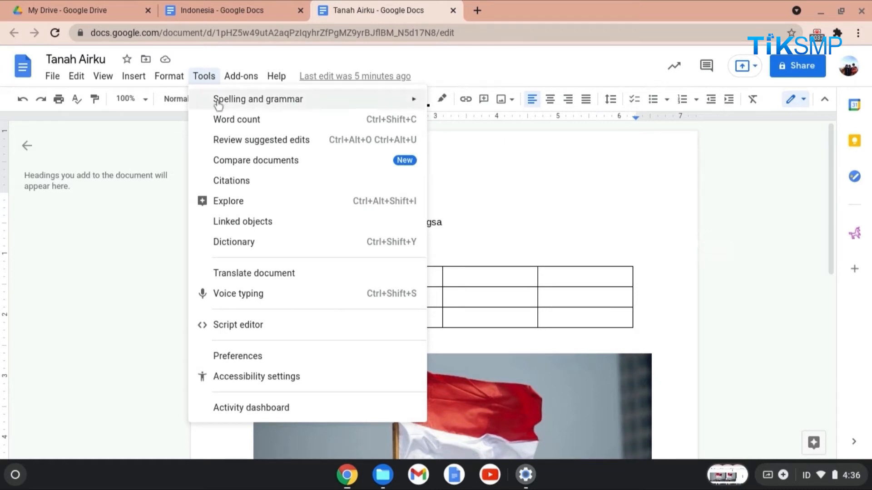
pyautogui.click(251, 273)
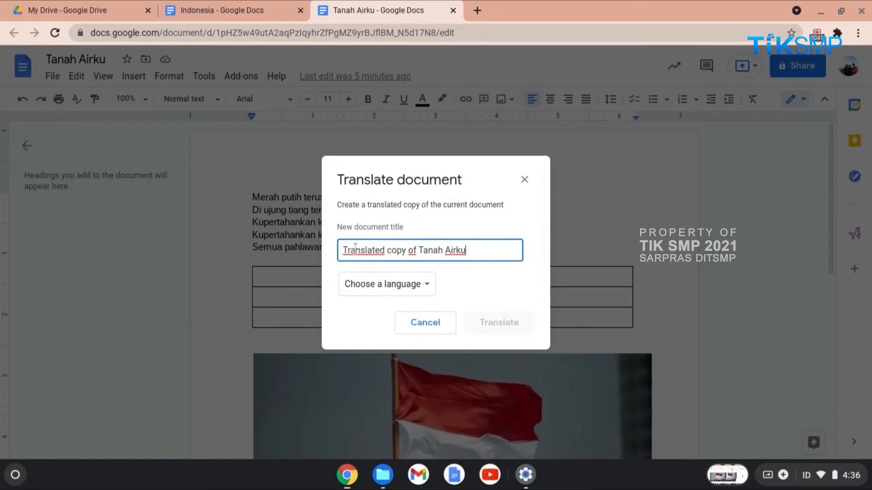
pyautogui.click(391, 285)
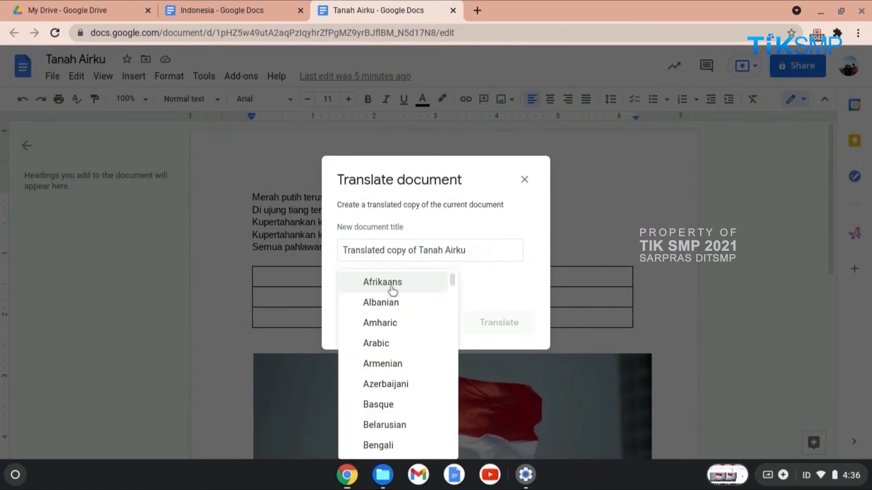
pyautogui.moveTo(452, 279); pyautogui.dragTo(452, 318)
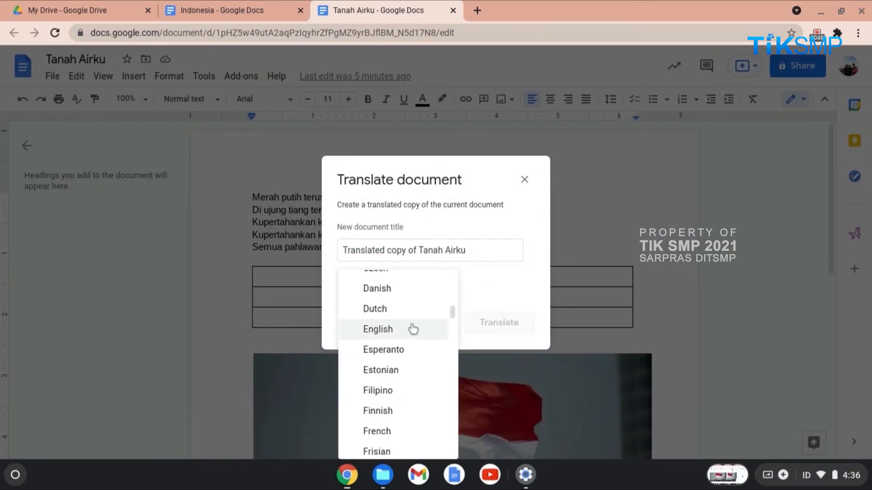
pyautogui.click(385, 328)
pyautogui.click(523, 323)
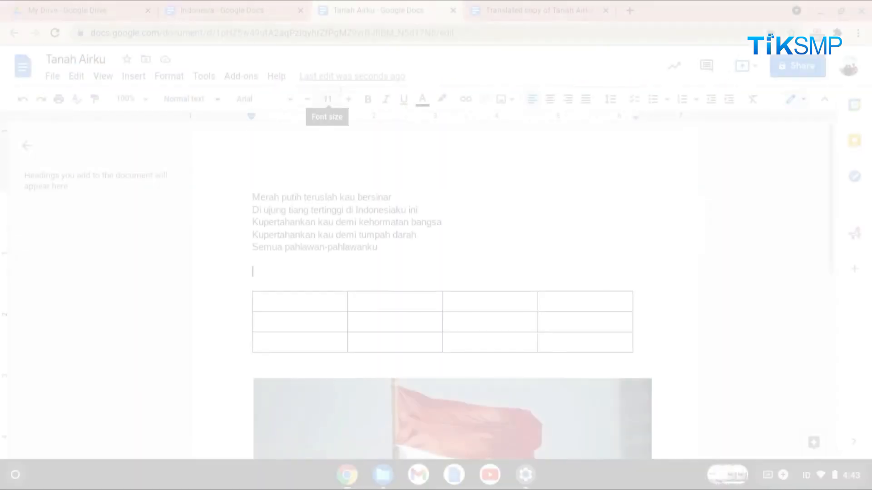
# Step: Start voice typing in Bahasa Indonesia to dictate text on the empty line above the table in Tanah Airku
pyautogui.click(203, 76)
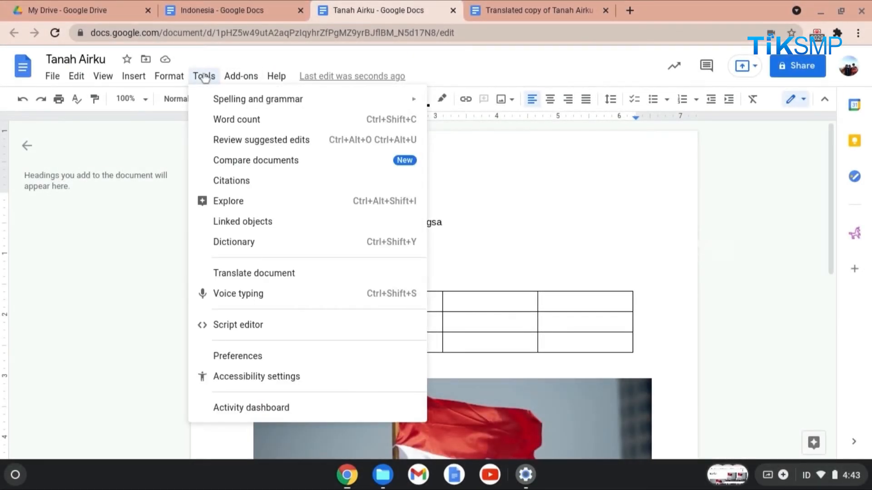
pyautogui.click(224, 298)
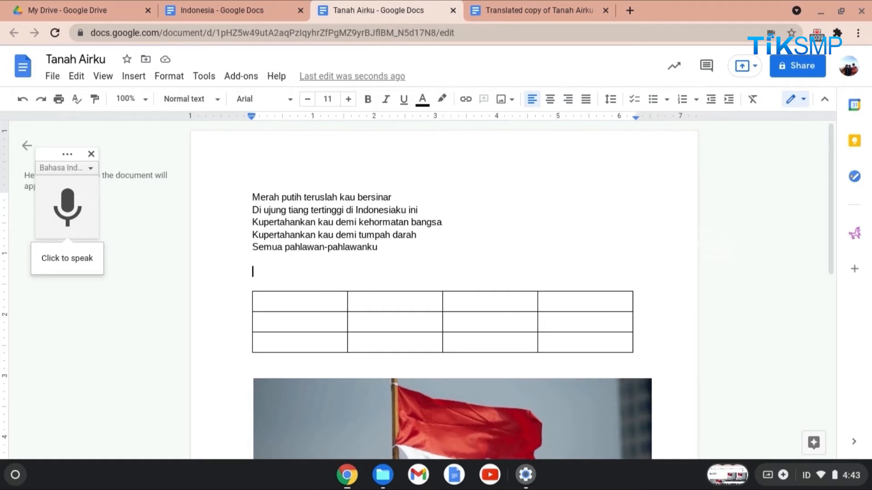
pyautogui.click(66, 168)
pyautogui.click(75, 230)
pyautogui.click(68, 213)
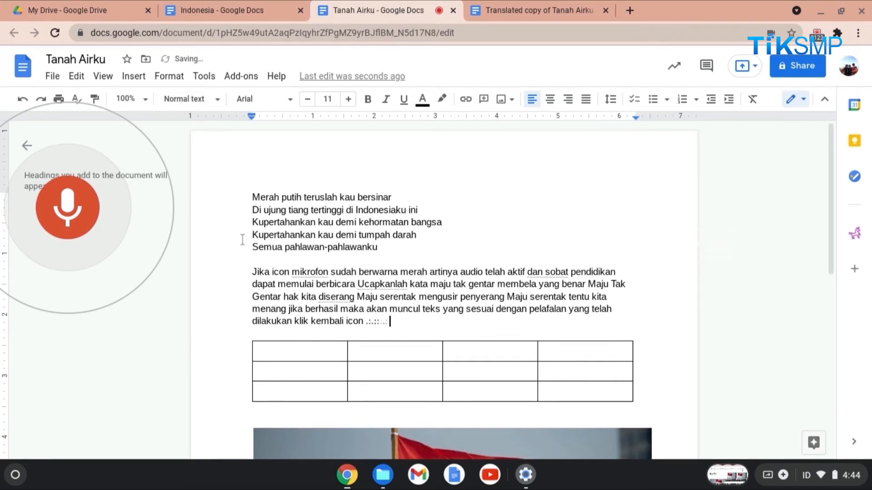
# Step: Stop the voice typing in the Tanah Airku document
pyautogui.click(81, 212)
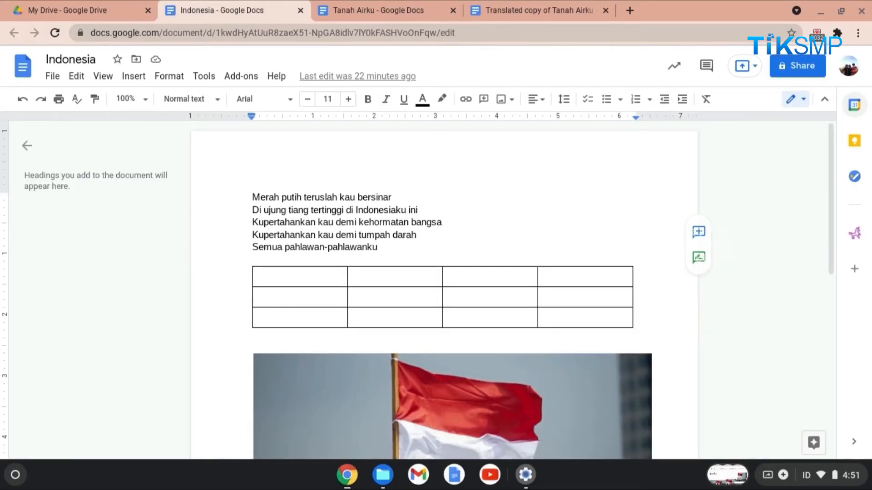
# Step: Download the Indonesia document in Microsoft Word (.docx) format
pyautogui.click(52, 75)
pyautogui.moveTo(83, 221)
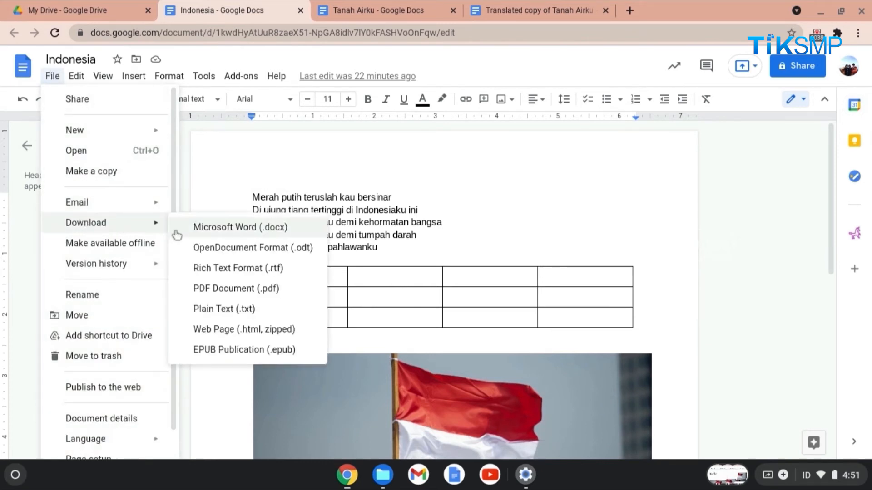
pyautogui.click(214, 229)
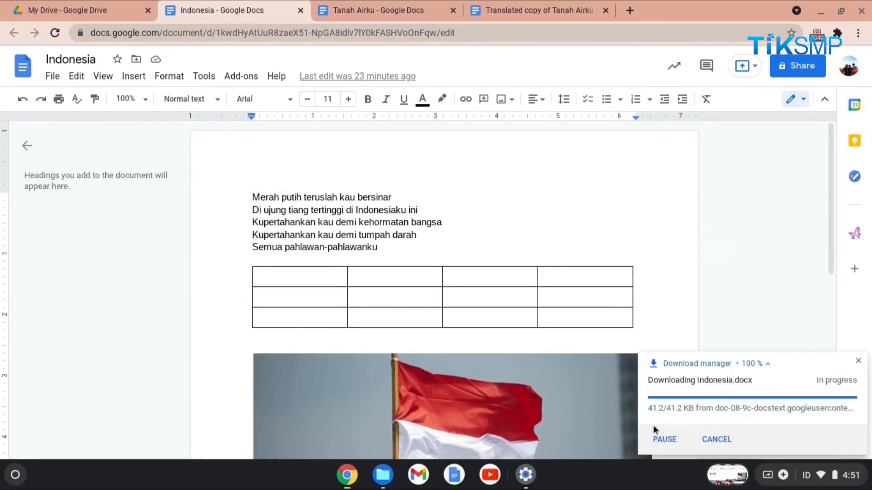
pyautogui.click(689, 437)
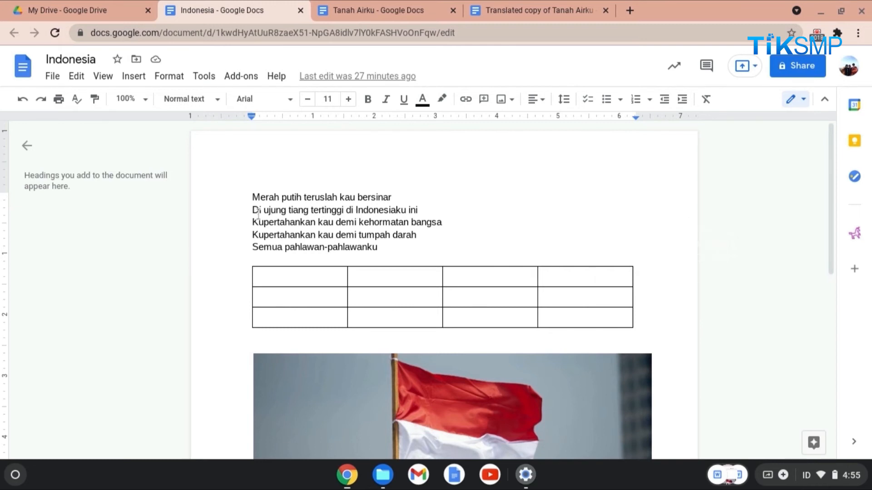
# Step: Upload the Tjut Nyak Dhien document from the device's Downloads folder to open it in Google Docs
pyautogui.click(52, 76)
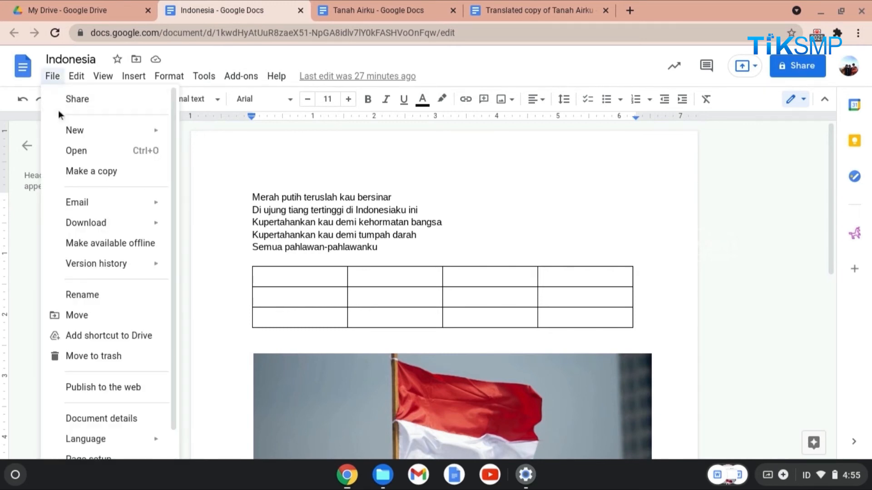
pyautogui.click(76, 152)
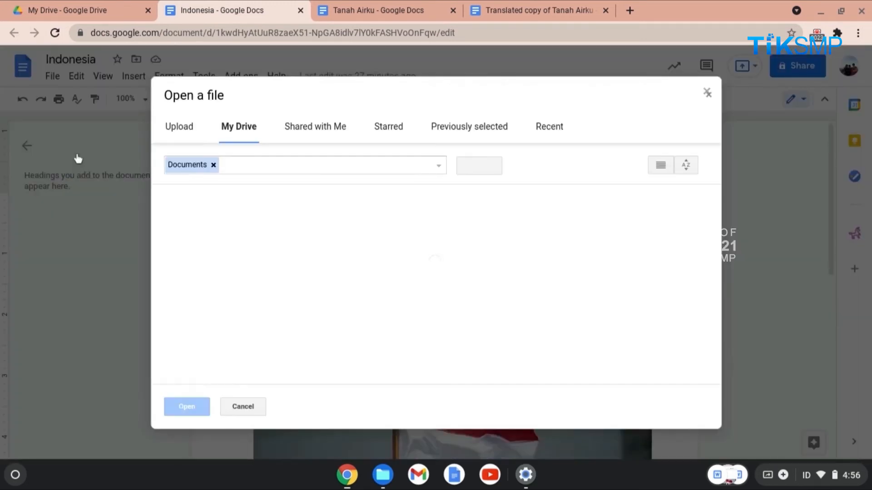
pyautogui.click(180, 128)
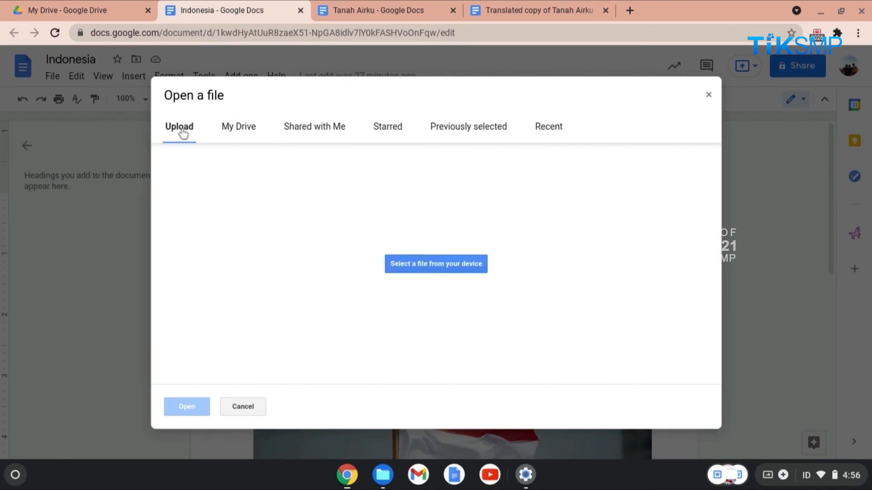
pyautogui.click(432, 290)
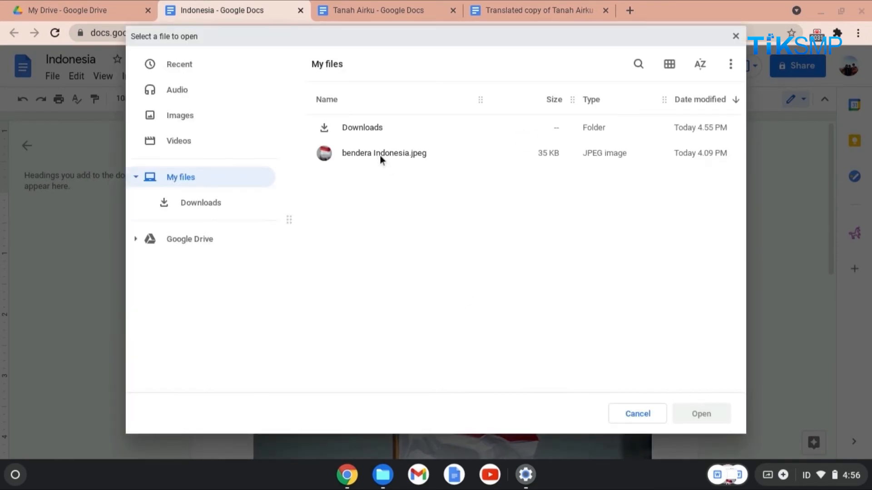
pyautogui.click(193, 201)
pyautogui.doubleClick(381, 127)
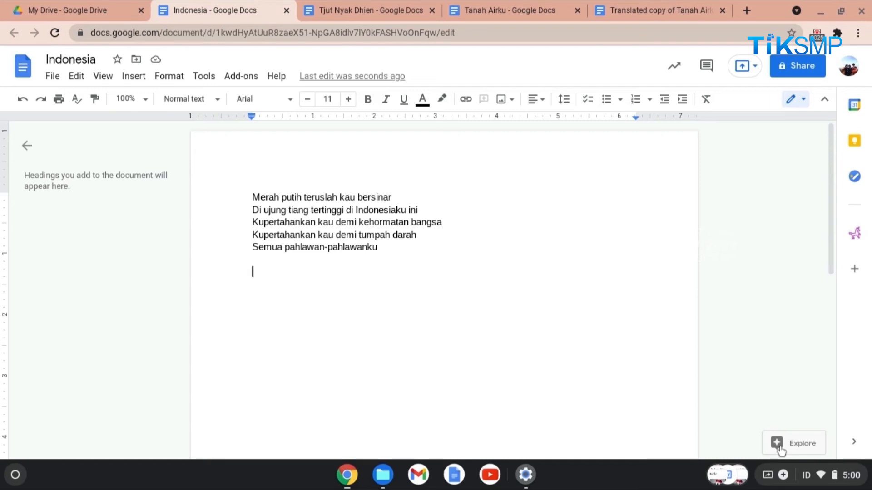
# Step: Search Explore for "bendera" and cite the Mission Collection "Distinctive Hardwood Floors" web result as a footnote below the lyrics
pyautogui.click(777, 444)
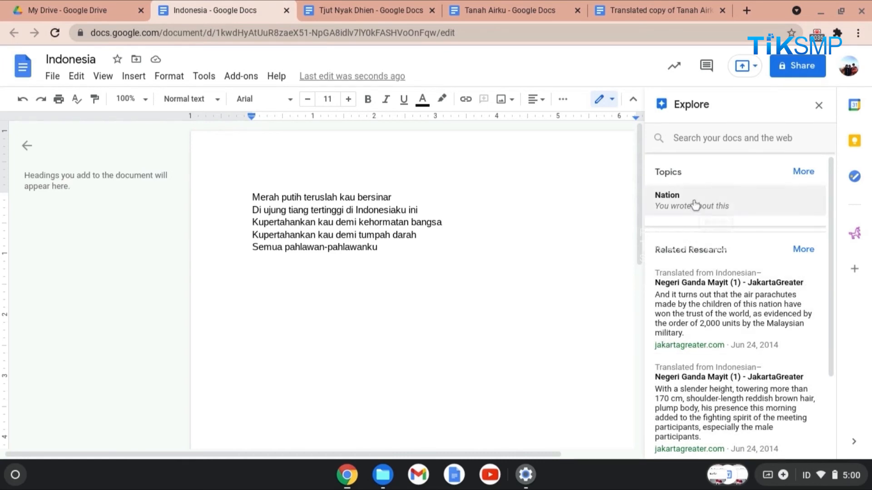
pyautogui.click(712, 138)
pyautogui.write('bendera')
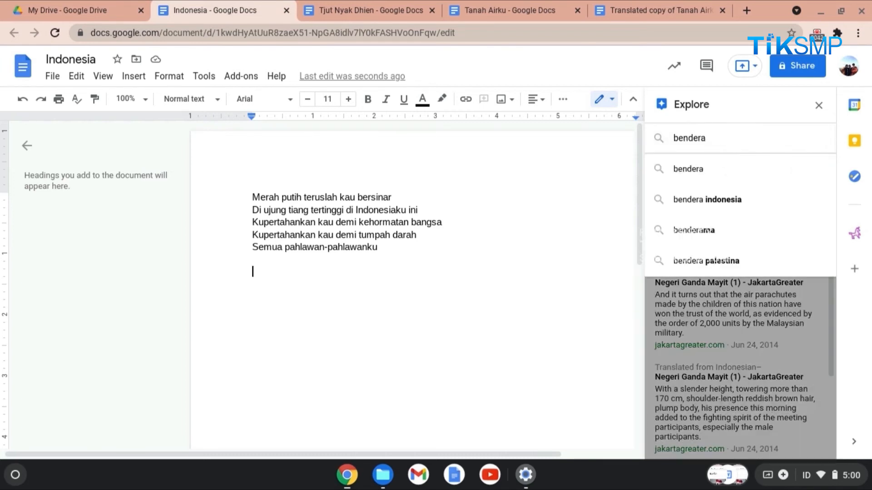
pyautogui.press('Return')
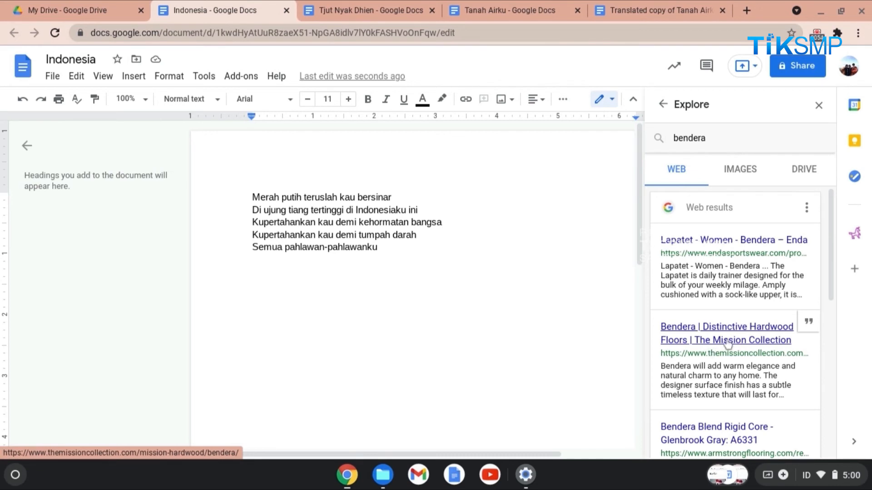
pyautogui.click(806, 325)
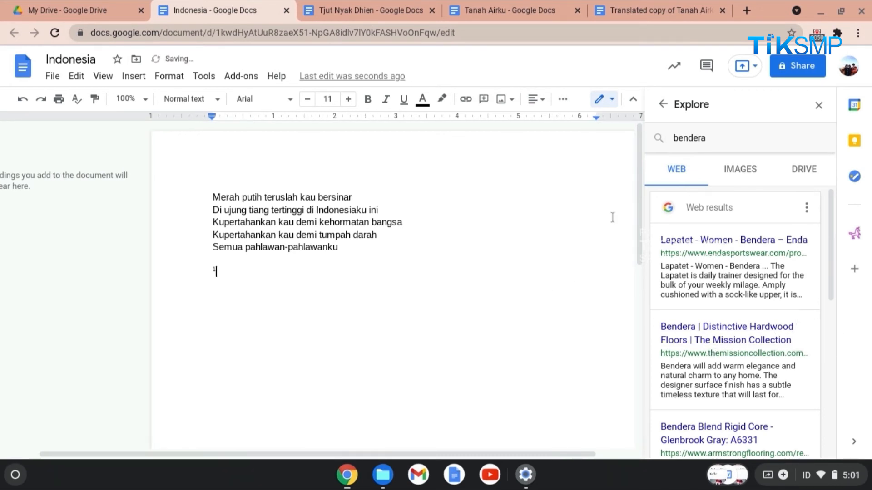
pyautogui.scroll(-7, 513, 299)
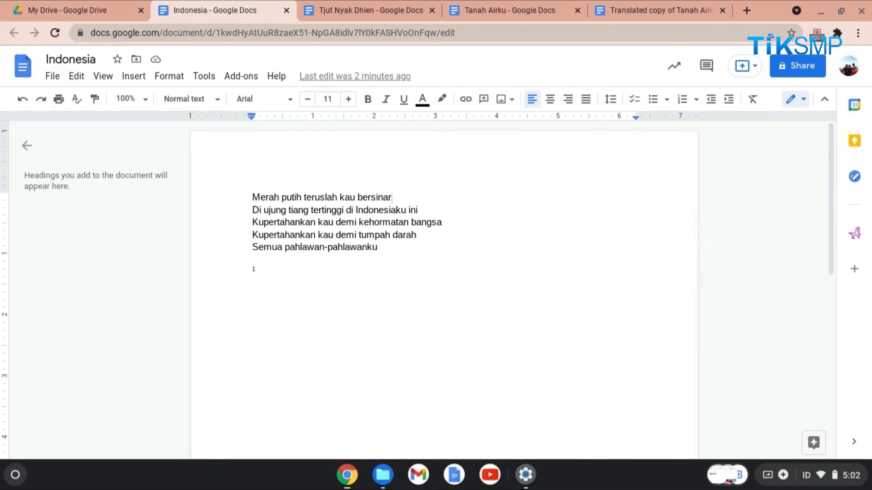
# Step: Add the comment "ini lirik sebuah lagu ya...berikan judul lagu nya ya" to the word "bersinar" in the first line
pyautogui.rightClick(402, 202)
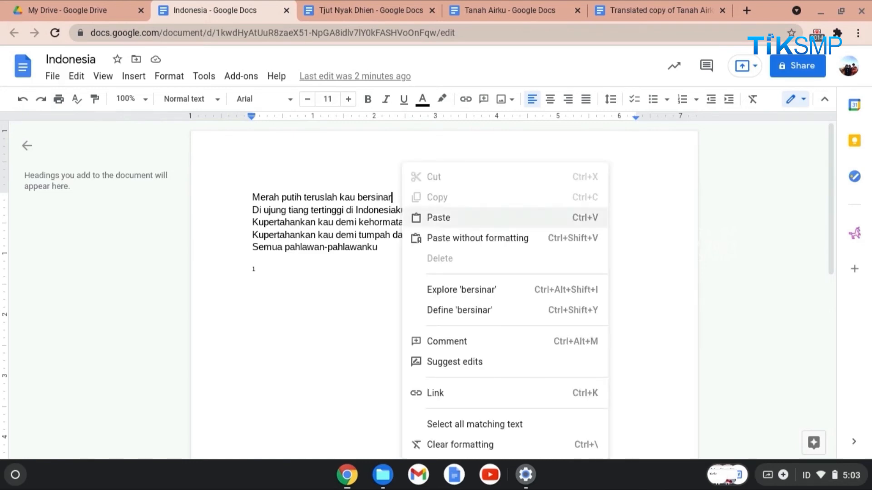
pyautogui.click(441, 345)
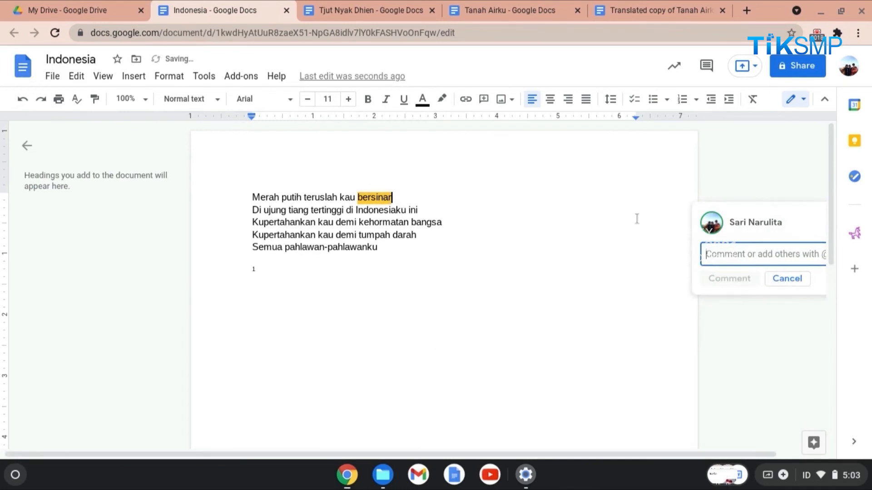
pyautogui.write('ini')
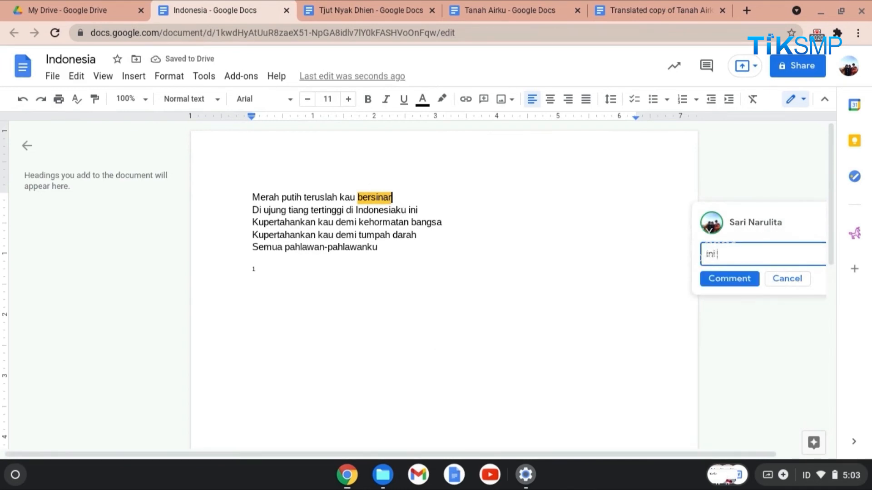
pyautogui.write(' lirik sebuah lagu ya...be')
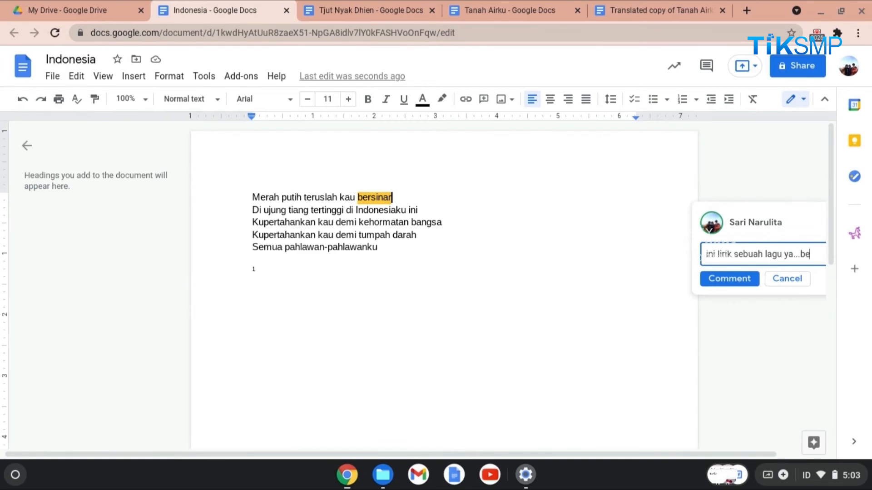
pyautogui.write('rikan judul lagu nya ya')
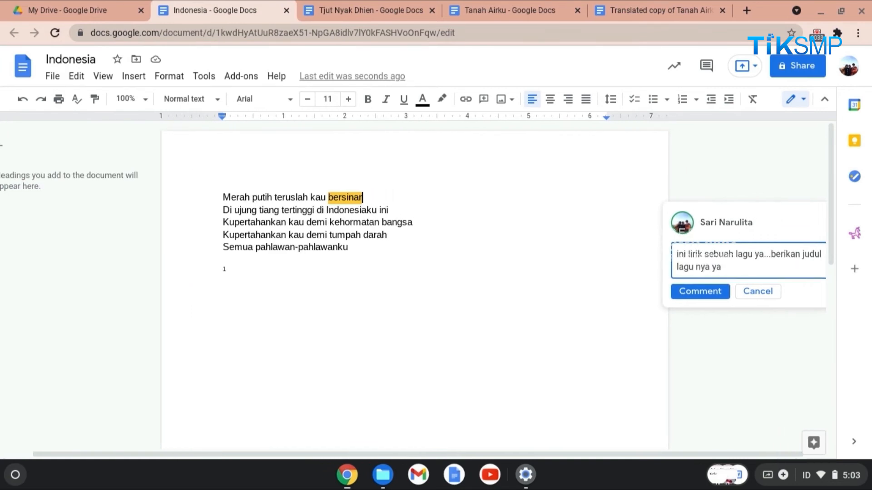
pyautogui.click(690, 292)
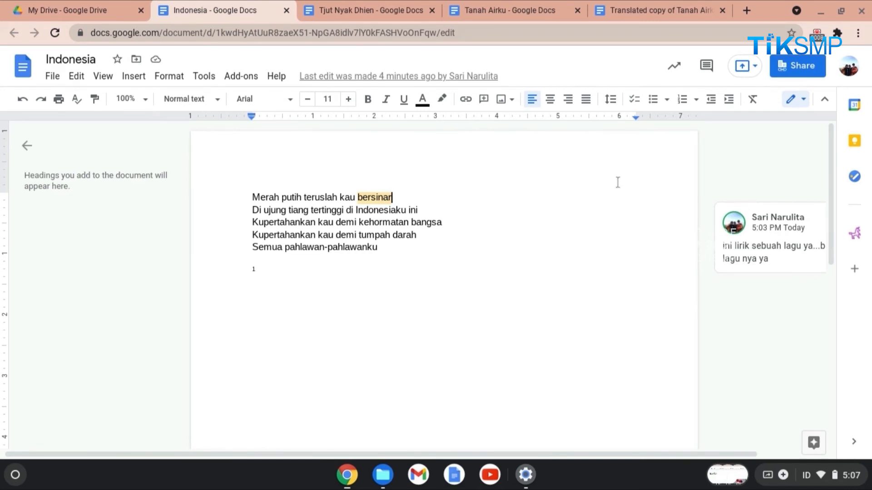
# Step: Share the Indonesia document with the collaborator's e-mail address as Editor with notification, accepting sharing outside the organization
pyautogui.click(802, 74)
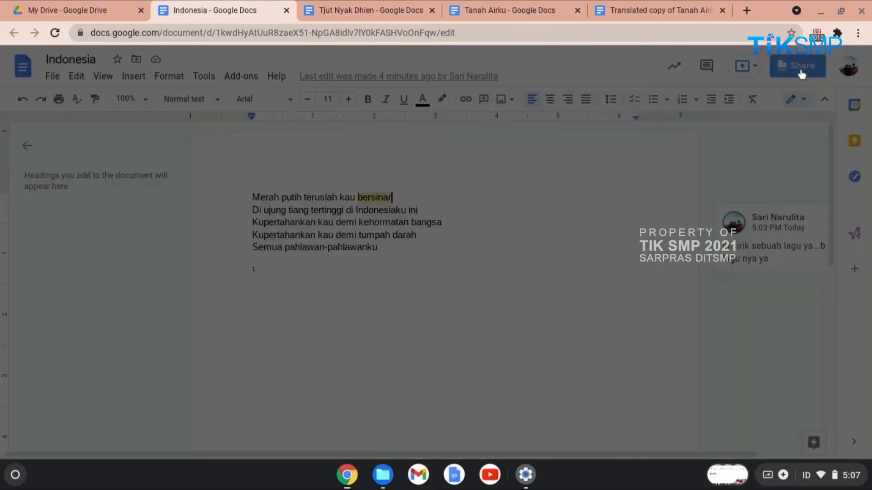
pyautogui.hotkey('ctrl', 'v')
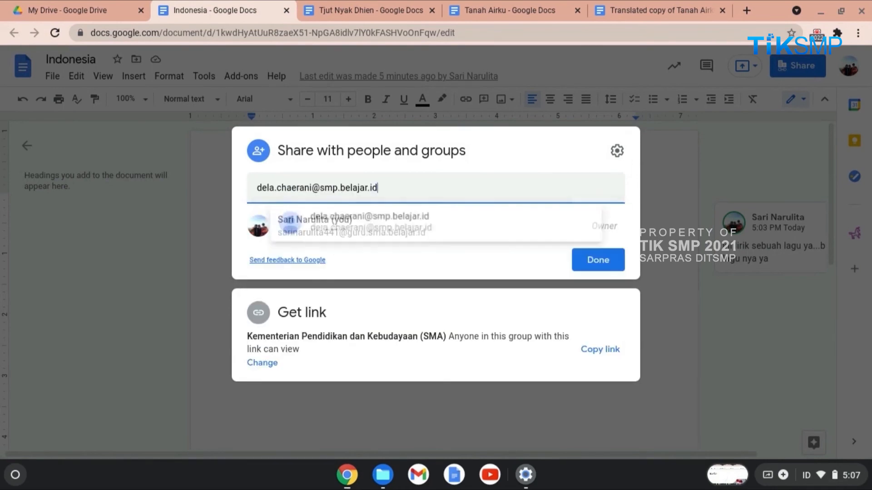
pyautogui.click(499, 227)
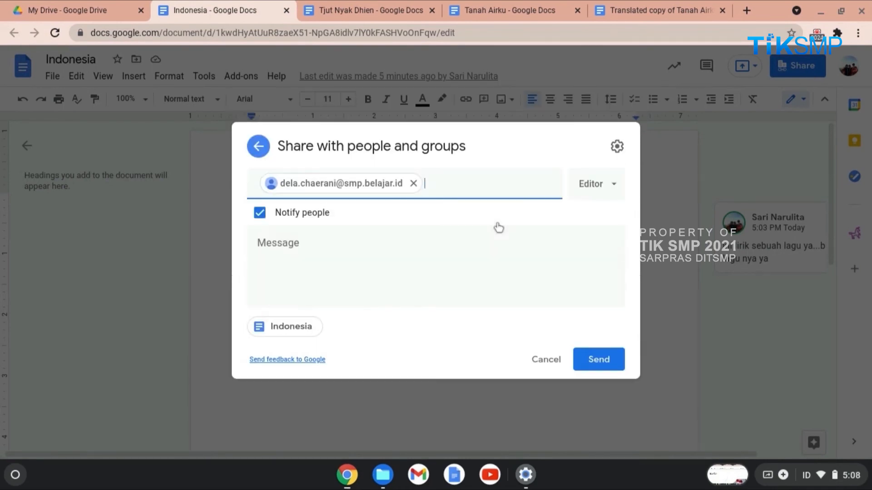
pyautogui.click(600, 193)
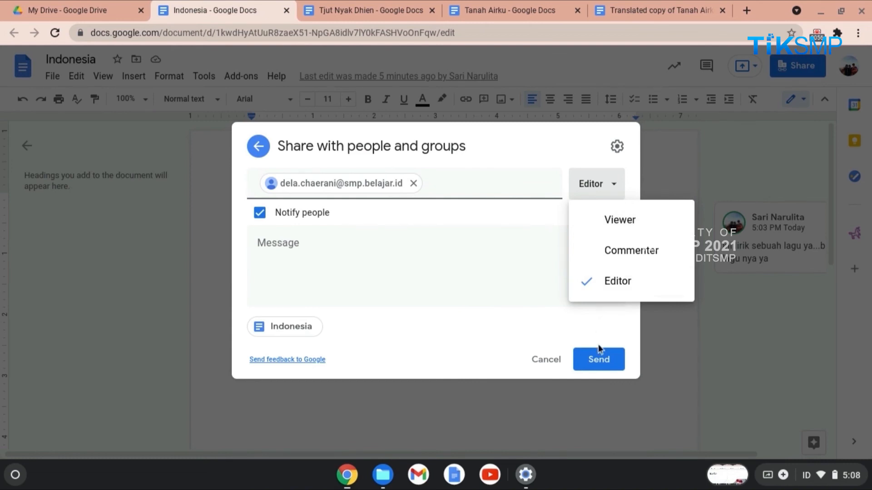
pyautogui.click(599, 358)
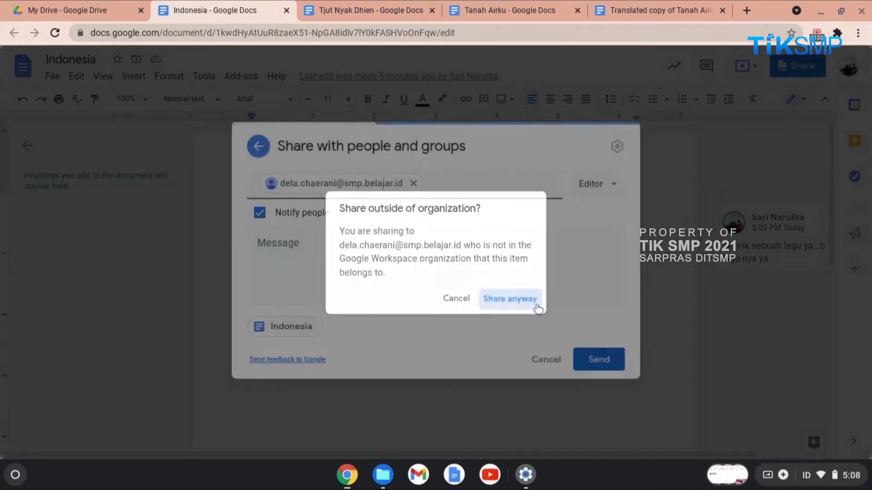
pyautogui.click(537, 307)
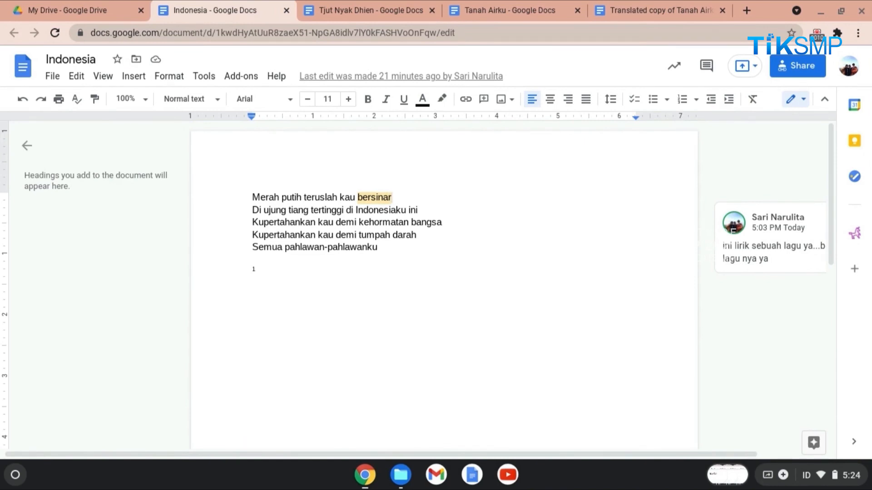
# Step: Keep link access to the Indonesia document as Editor for anyone with the link, and copy the link
pyautogui.click(797, 68)
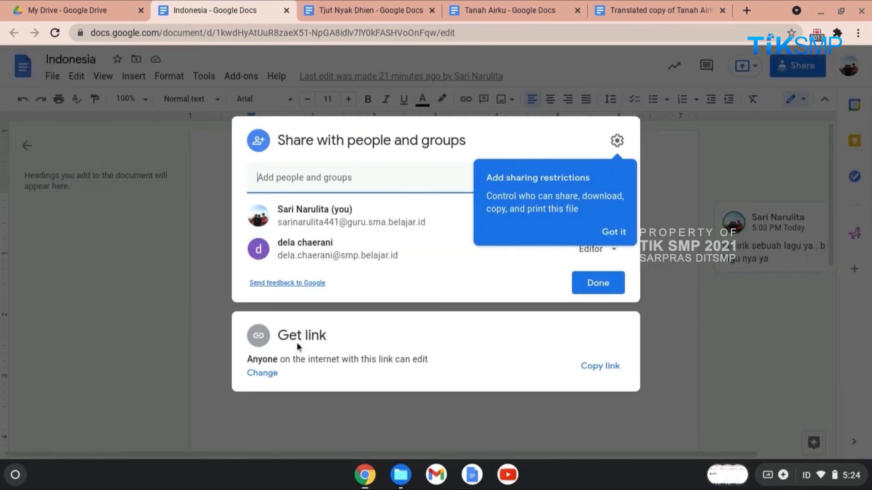
pyautogui.click(261, 374)
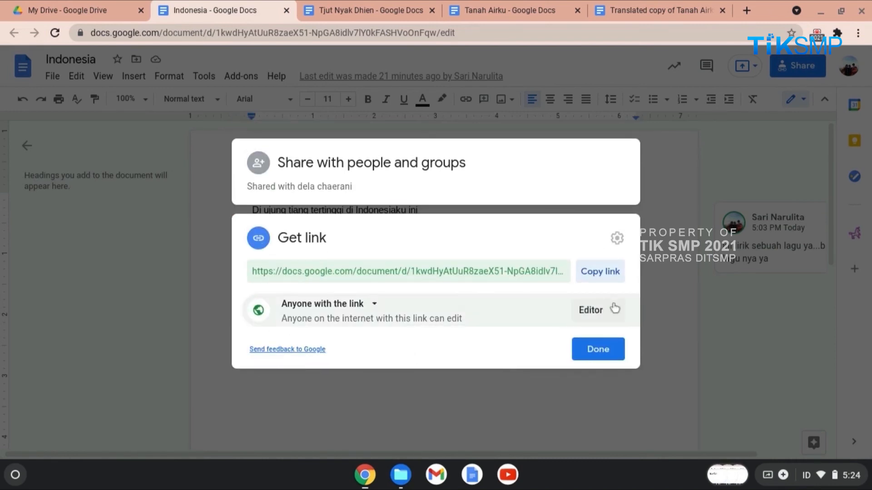
pyautogui.click(607, 312)
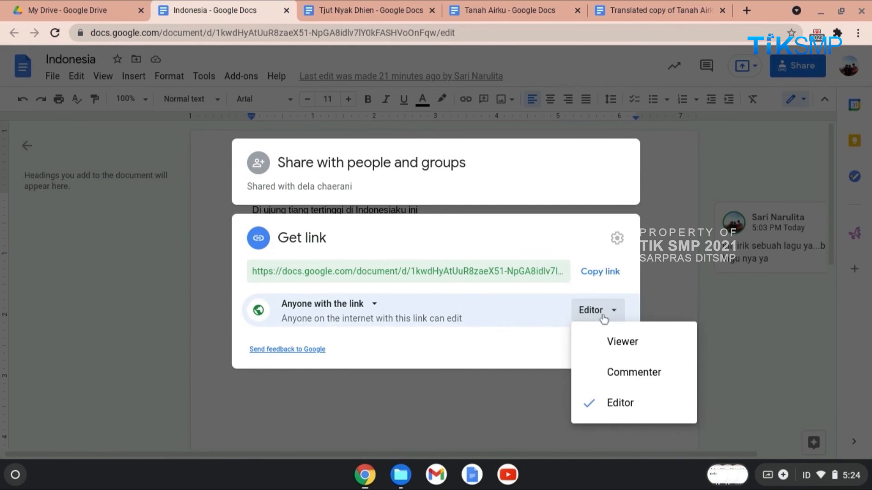
pyautogui.click(600, 404)
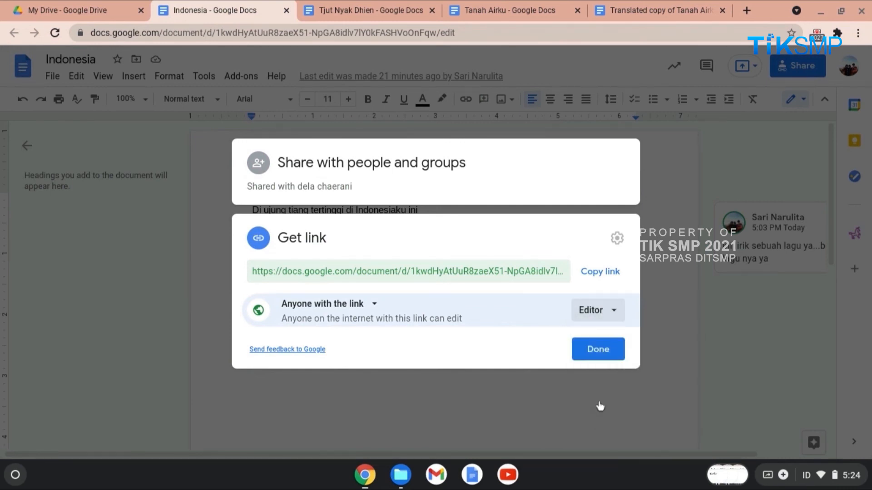
pyautogui.click(597, 274)
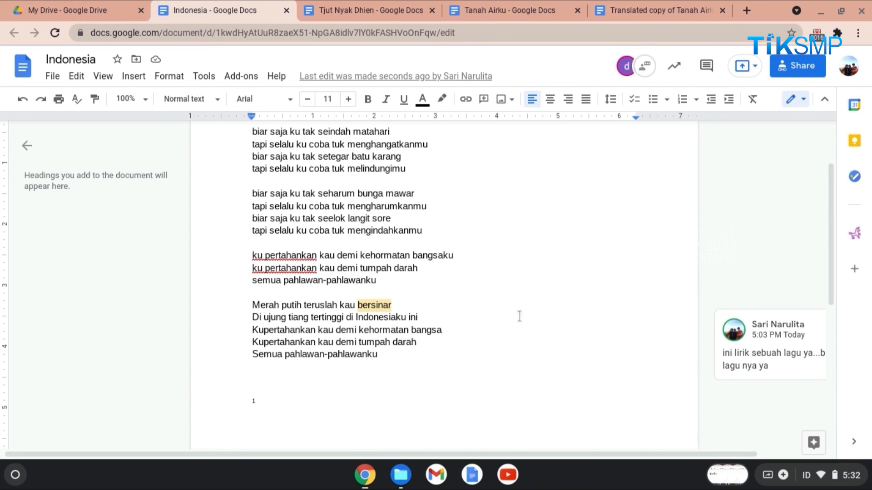
# Step: Restore the Indonesia document to the August 3, 5:27 PM version from its version history
pyautogui.click(51, 77)
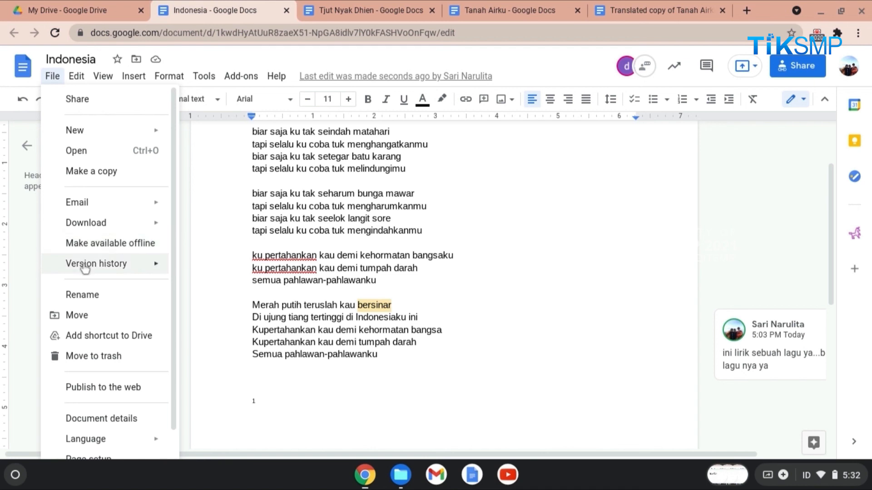
pyautogui.moveTo(85, 269)
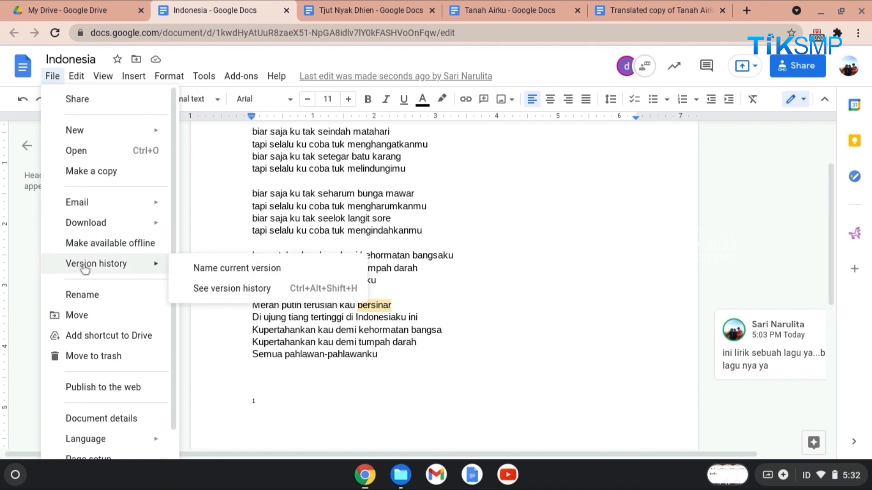
pyautogui.click(222, 290)
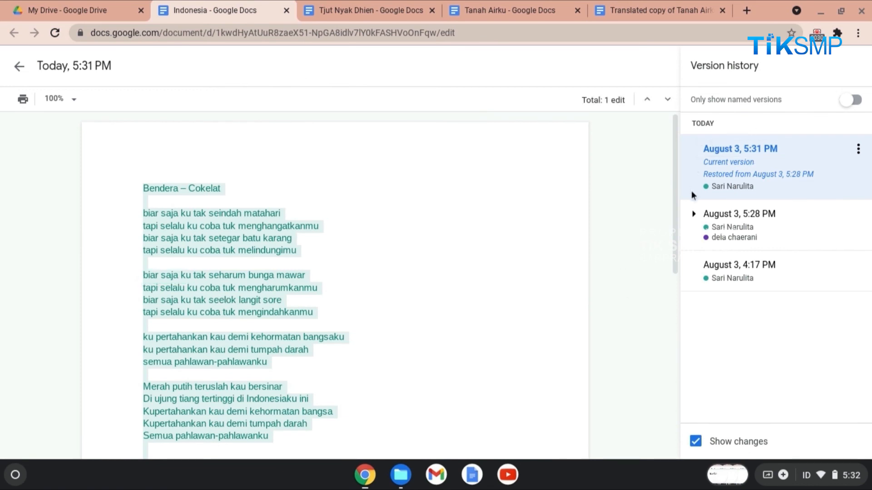
pyautogui.click(694, 214)
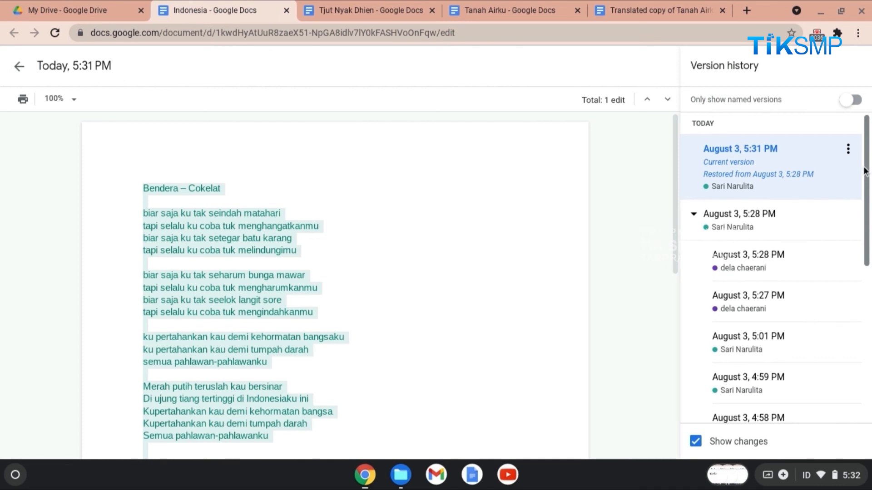
pyautogui.moveTo(865, 172); pyautogui.dragTo(865, 225)
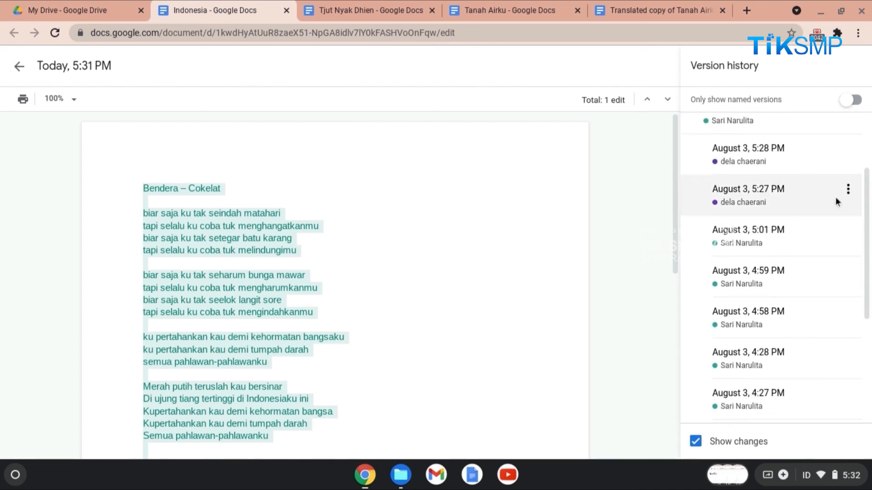
pyautogui.click(847, 191)
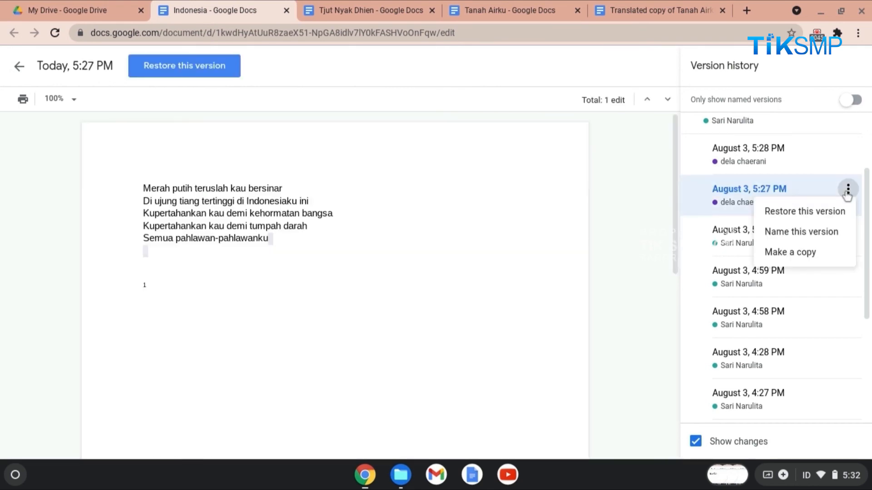
pyautogui.click(827, 212)
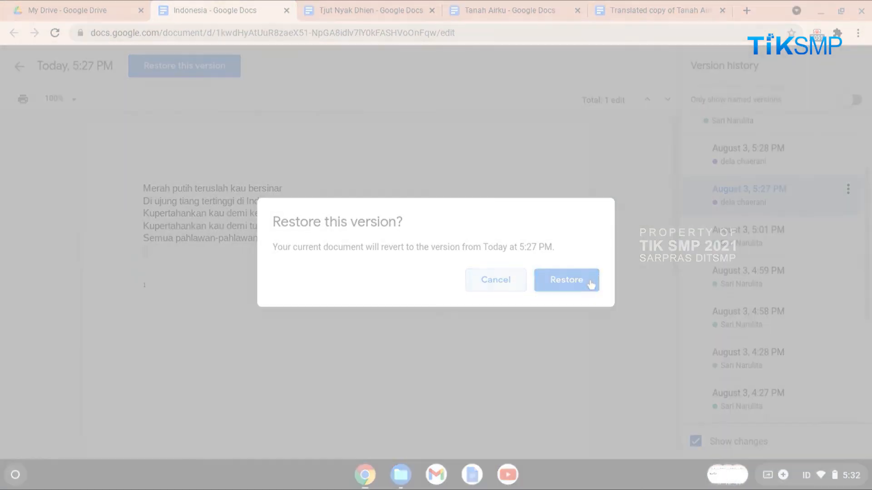